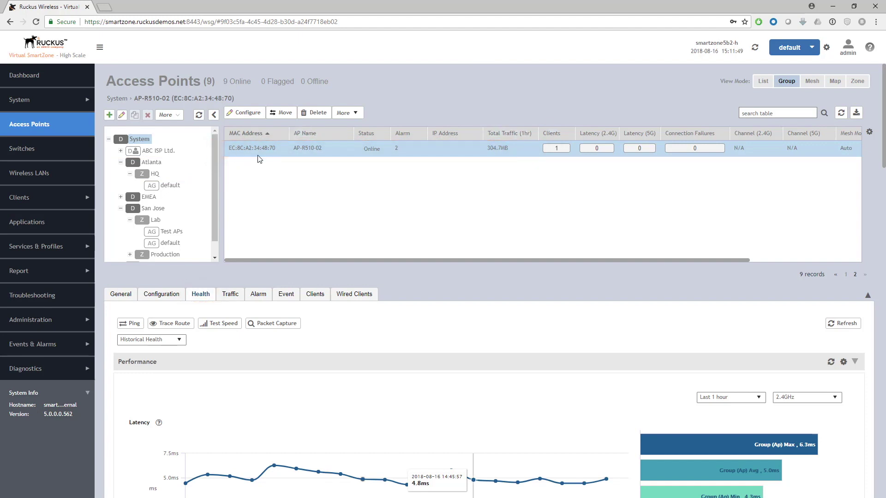
scroll(258, 159, "down", 5)
scroll(258, 158, "down", 5)
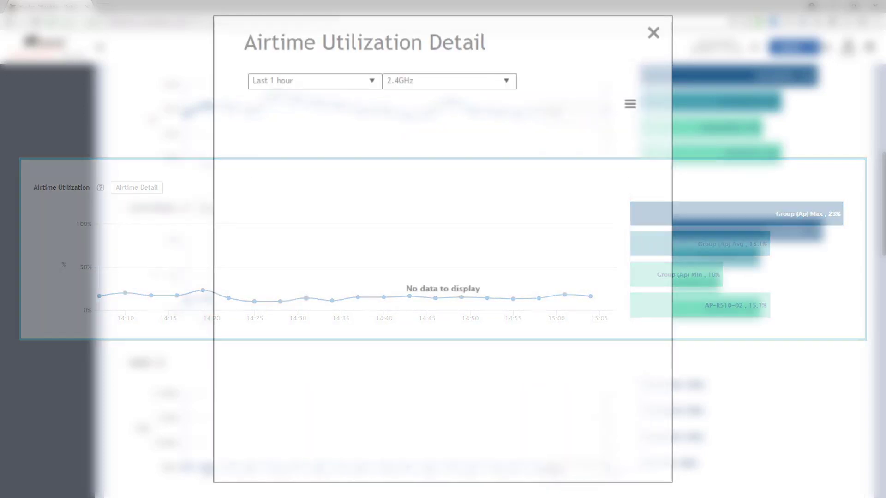
Open the radio band list in the Airtime Utilization Detail view, currently showing 2.4GHz
left_click(510, 83)
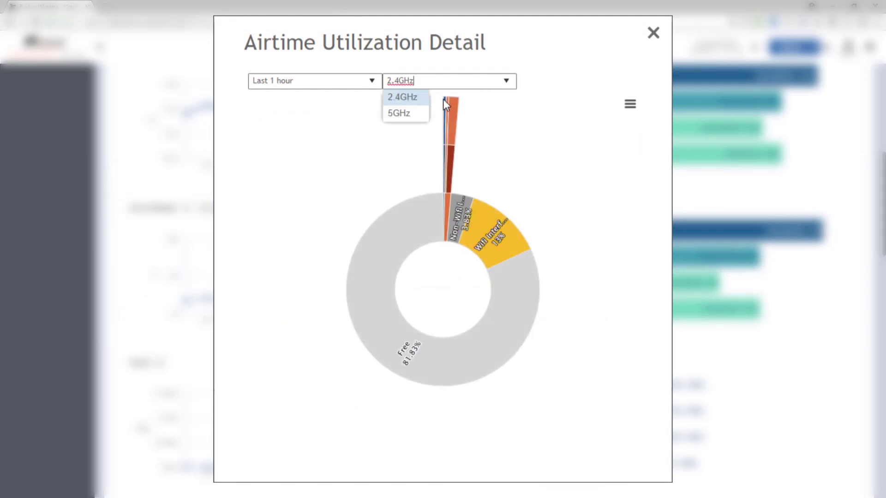
left_click(414, 116)
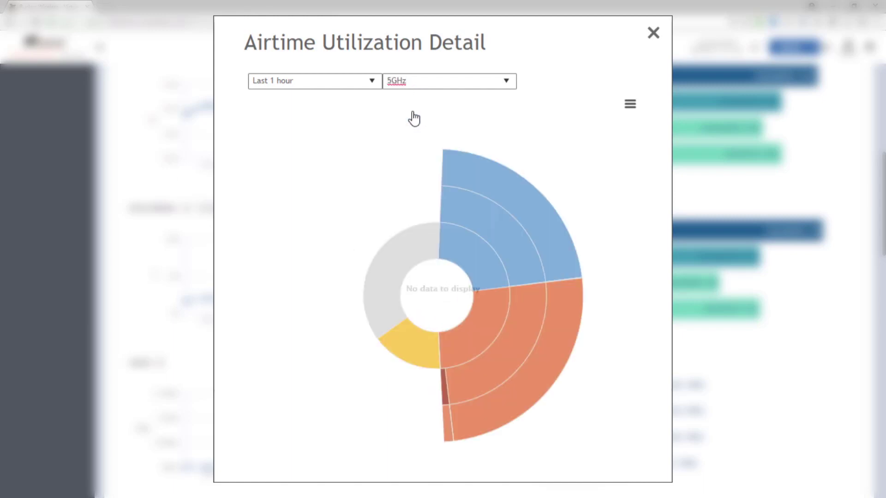